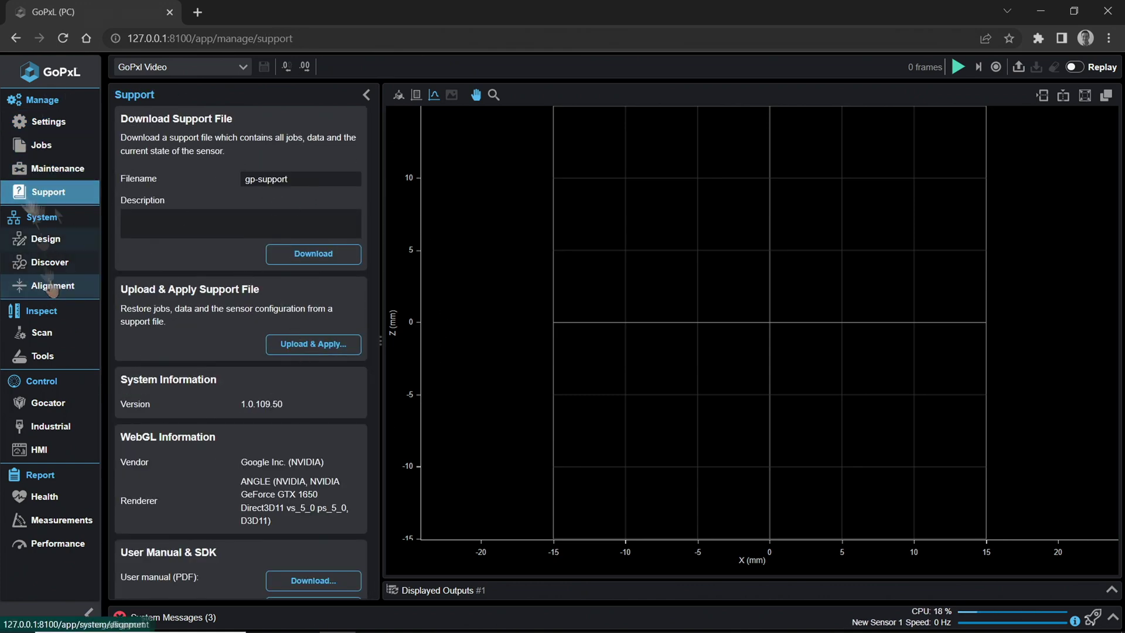
# - Flip through the Design, Discover, Alignment and Scan pages, switching scan mode to Surface
pyautogui.click(40, 239)
pyautogui.click(50, 263)
pyautogui.click(54, 286)
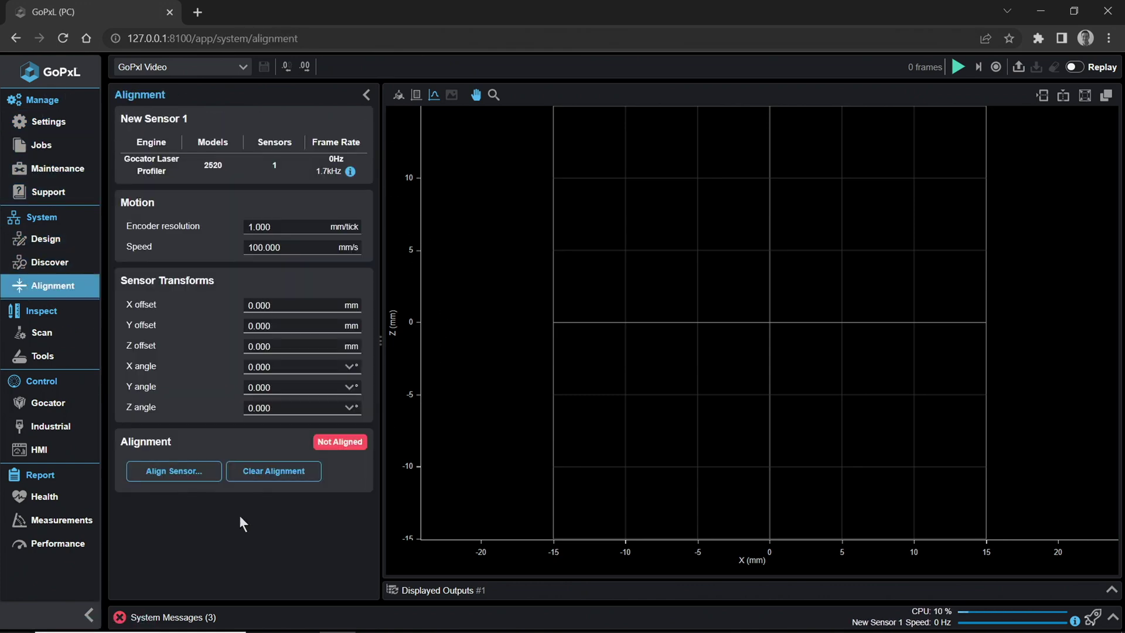
pyautogui.click(41, 332)
pyautogui.click(225, 257)
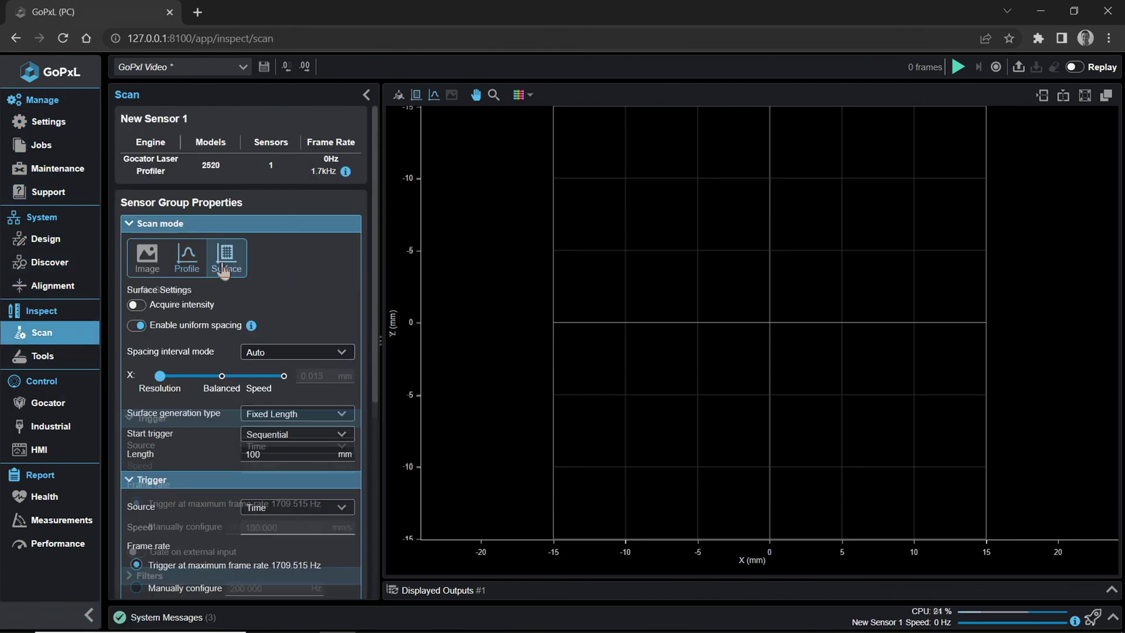
# - Flip through the Tools, Gocator, Industrial and HMI pages
pyautogui.click(43, 355)
pyautogui.click(47, 403)
pyautogui.click(50, 425)
pyautogui.click(39, 449)
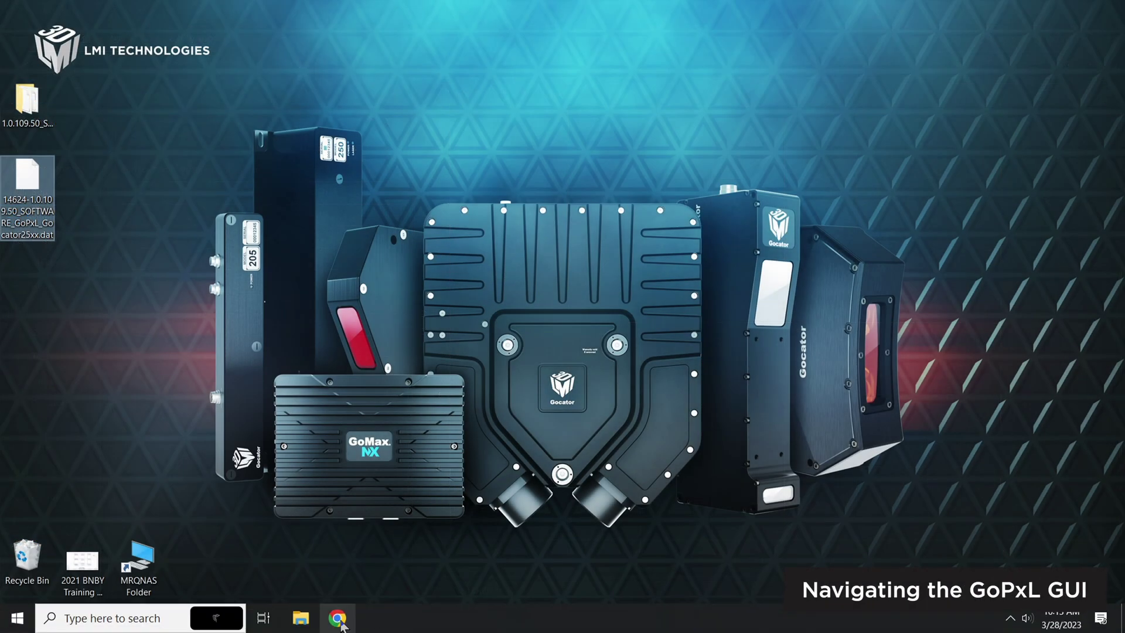
# - Open Chrome and go to the GoPxL sensor at 192.168.1.10
pyautogui.click(345, 626)
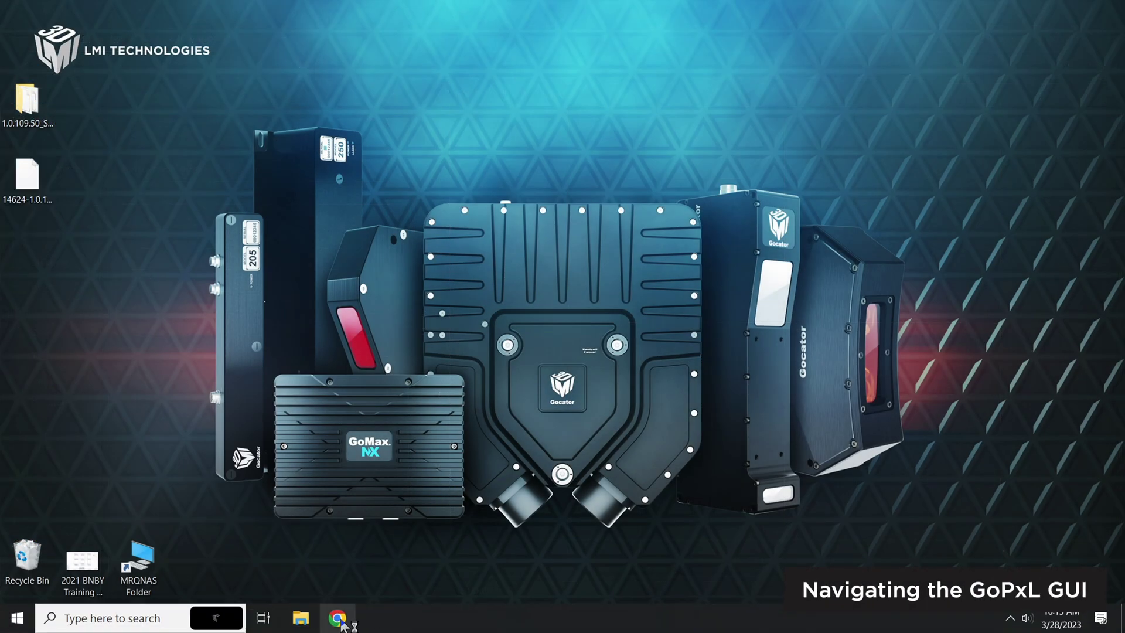
pyautogui.click(523, 50)
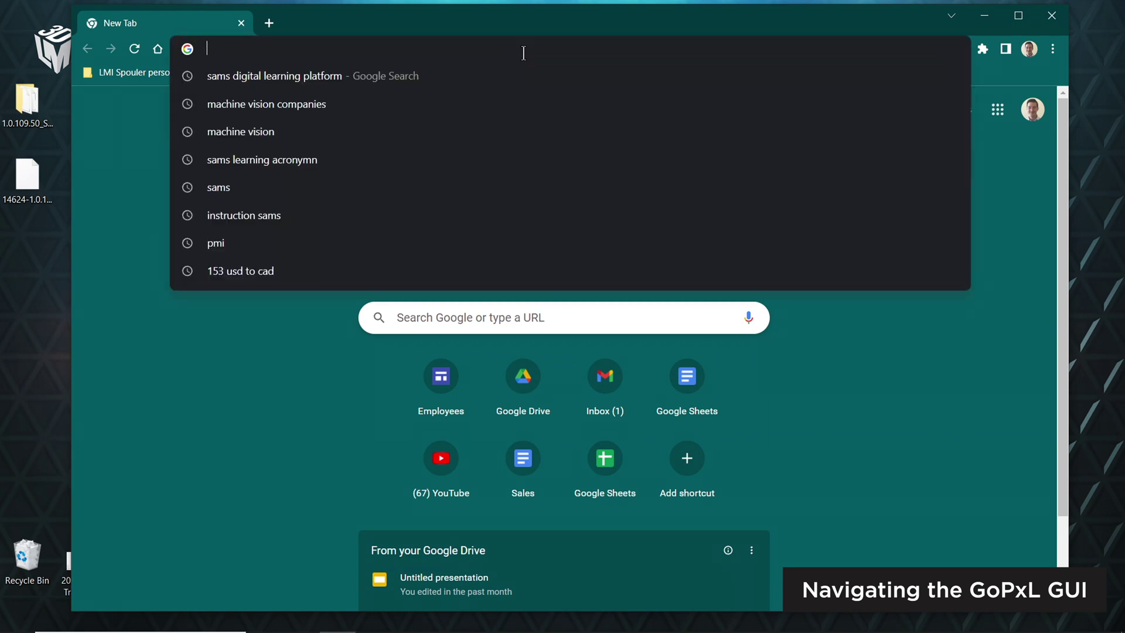
pyautogui.write('192.168.1.254:8080/control')
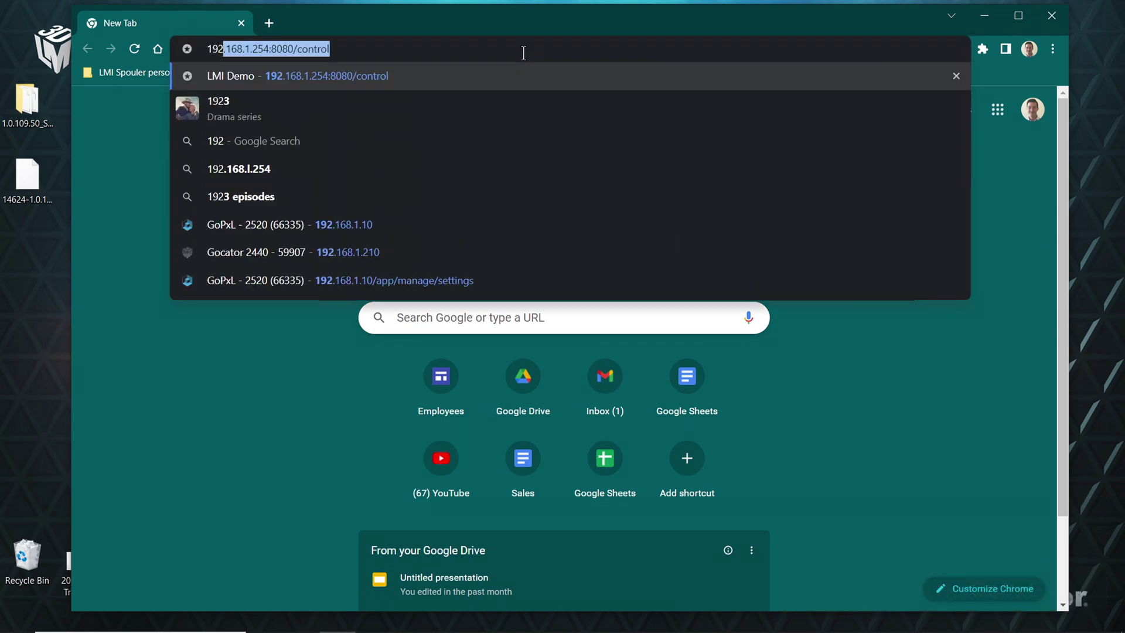
pyautogui.click(345, 225)
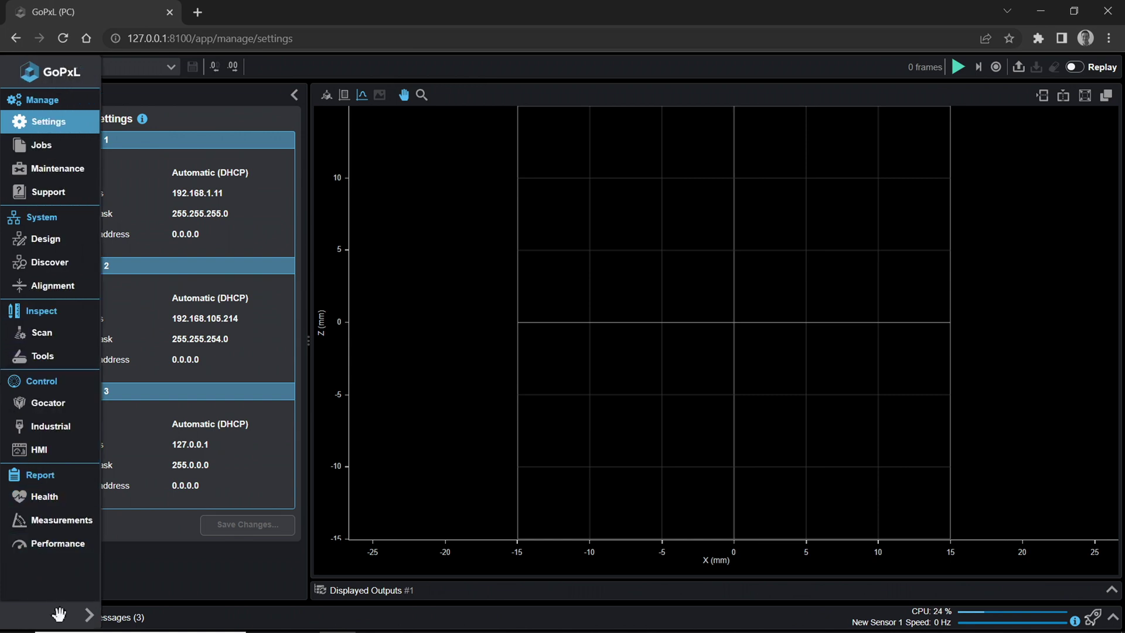
# - Pin the sidebar open, then go from network Settings to the Jobs list
pyautogui.click(60, 613)
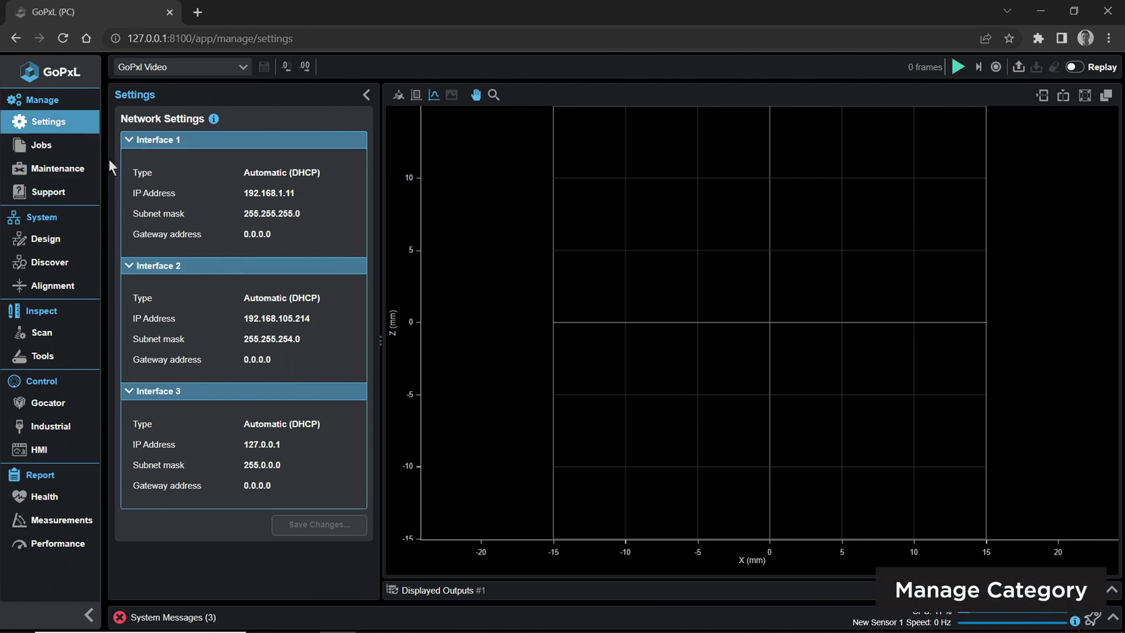
pyautogui.click(49, 123)
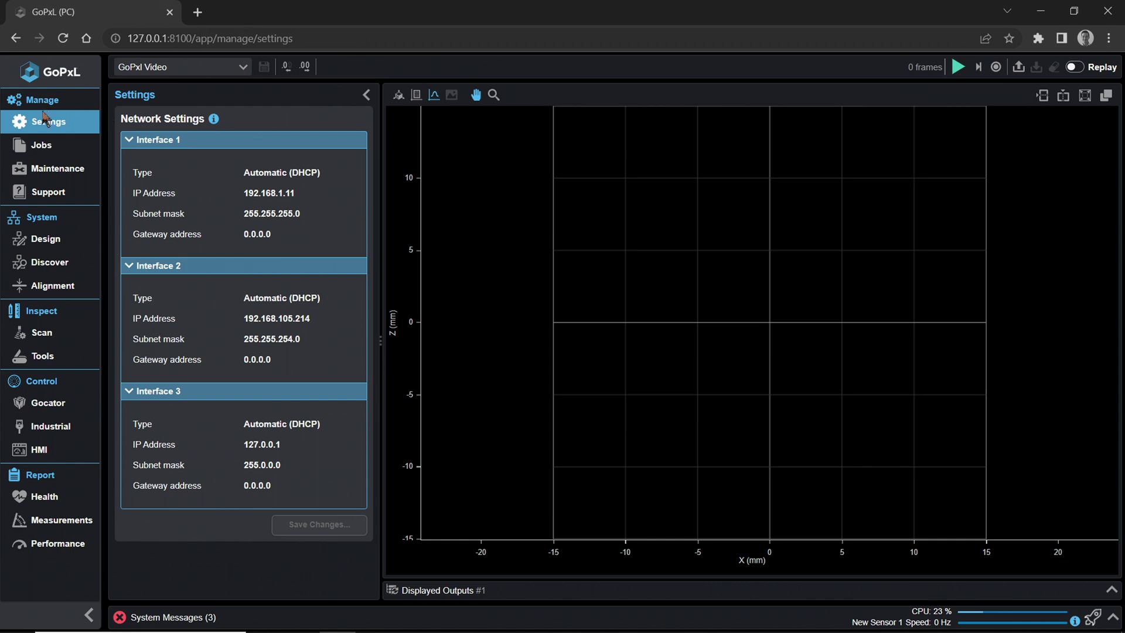
pyautogui.click(42, 146)
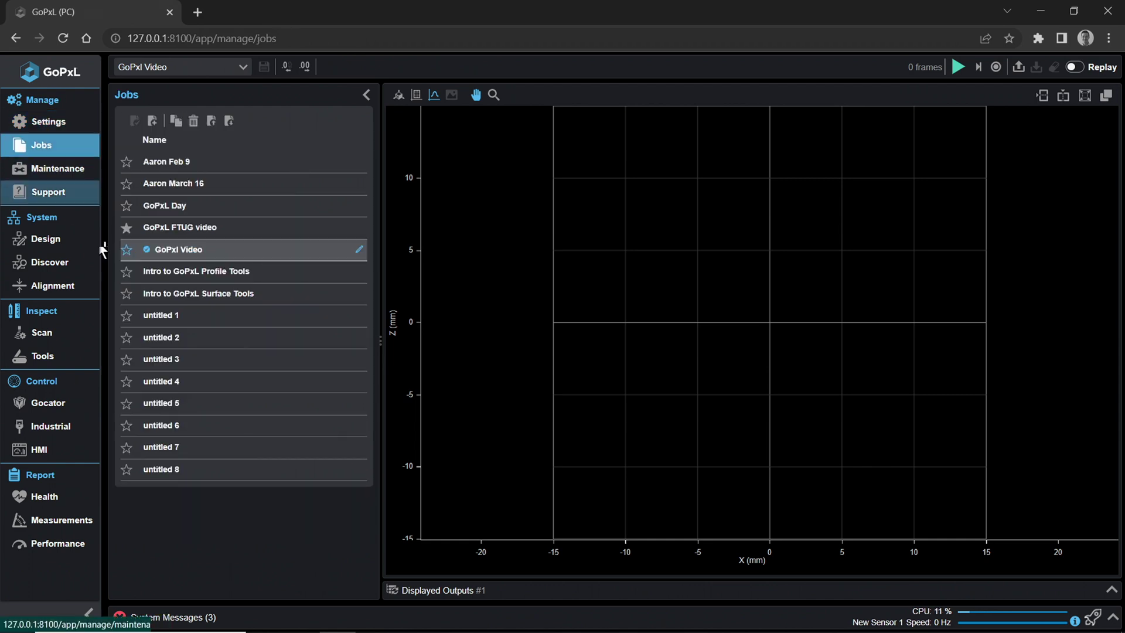
# - Open the Maintenance page under Manage, then the Support page
pyautogui.click(57, 168)
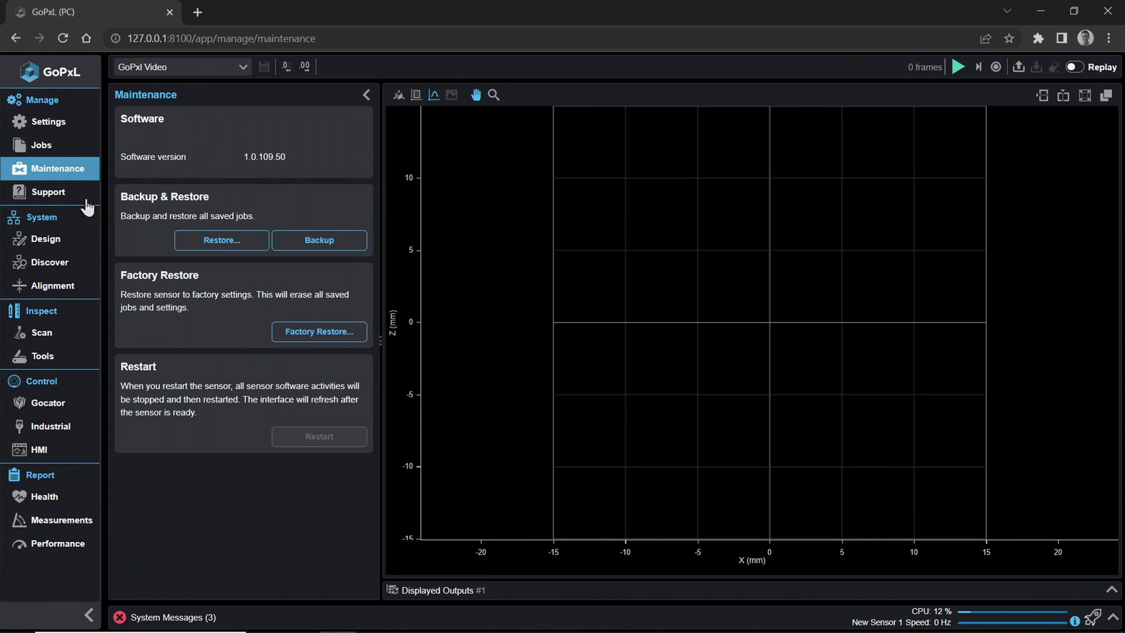
pyautogui.click(48, 191)
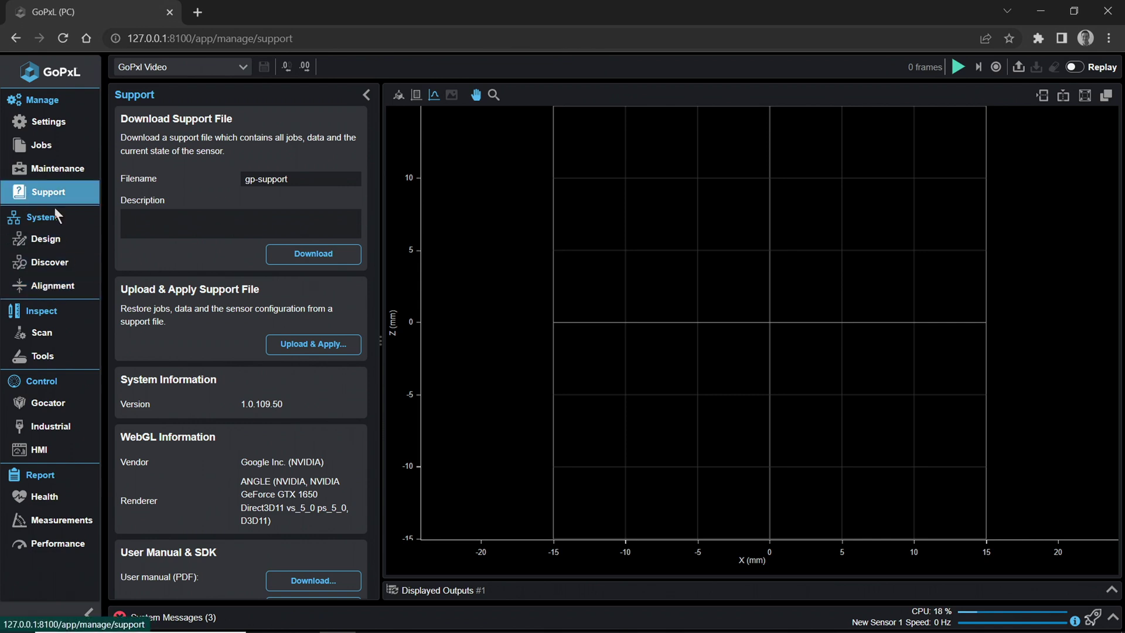
# - Open the Design page showing the Gocator 2520 laser profiler, New Sensor 1
pyautogui.click(46, 239)
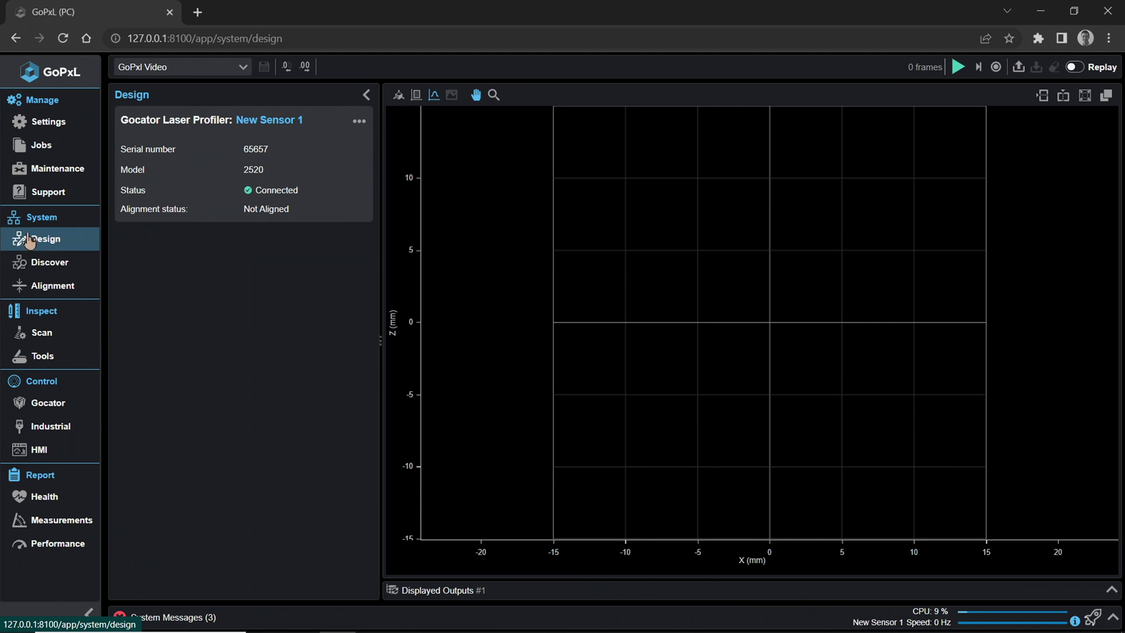
# - Visit the Discover and Alignment pages, then open the Scan settings page
pyautogui.click(44, 263)
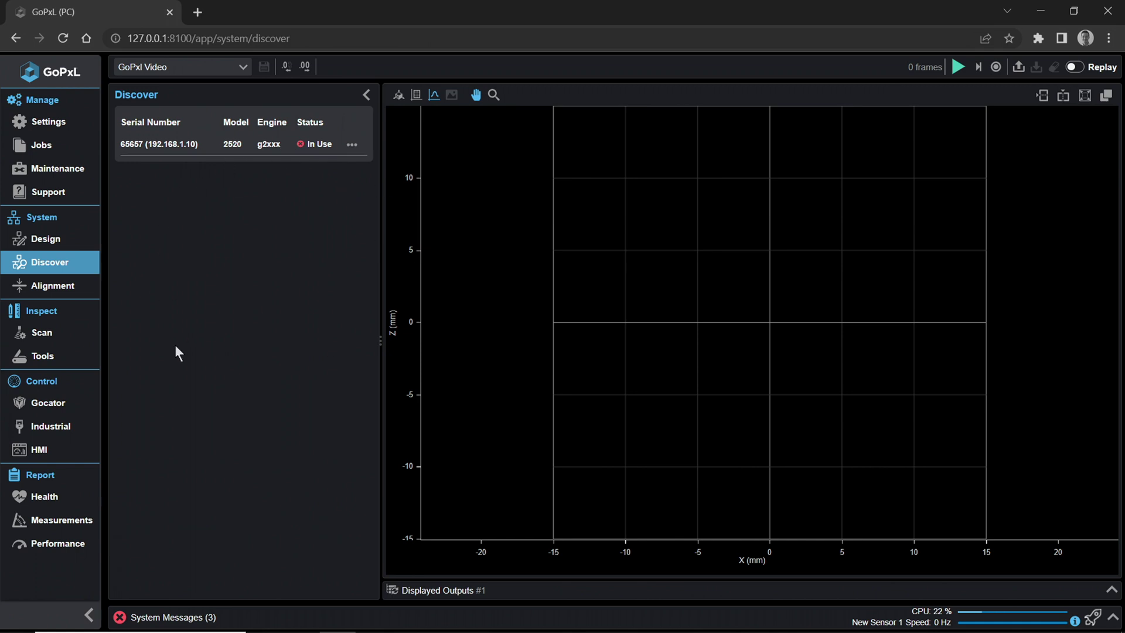
pyautogui.click(53, 286)
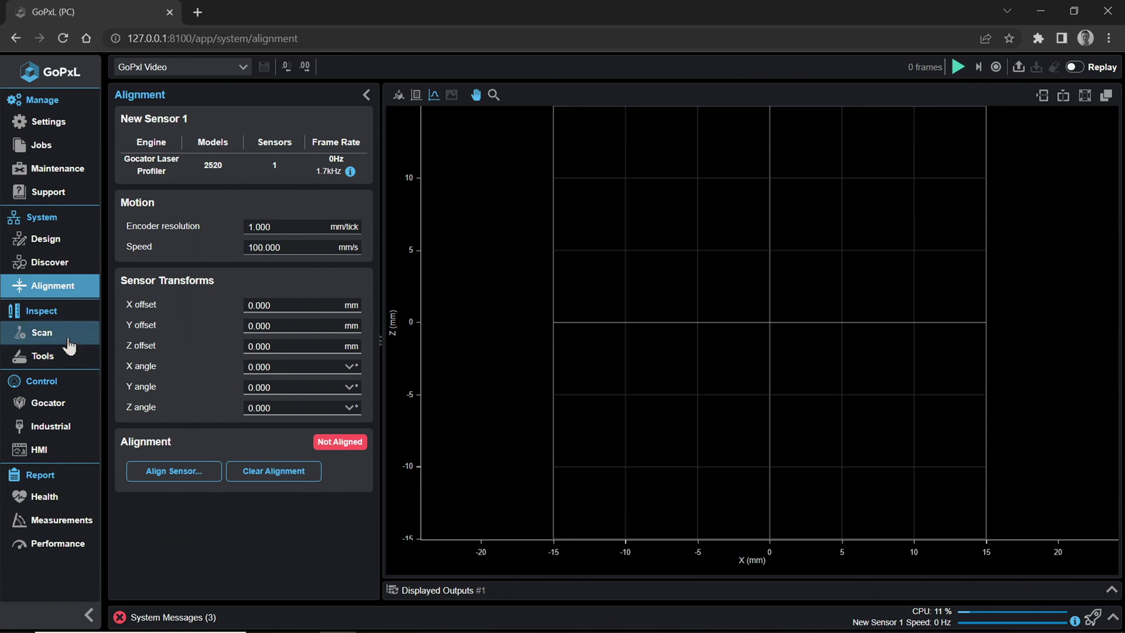
pyautogui.click(41, 333)
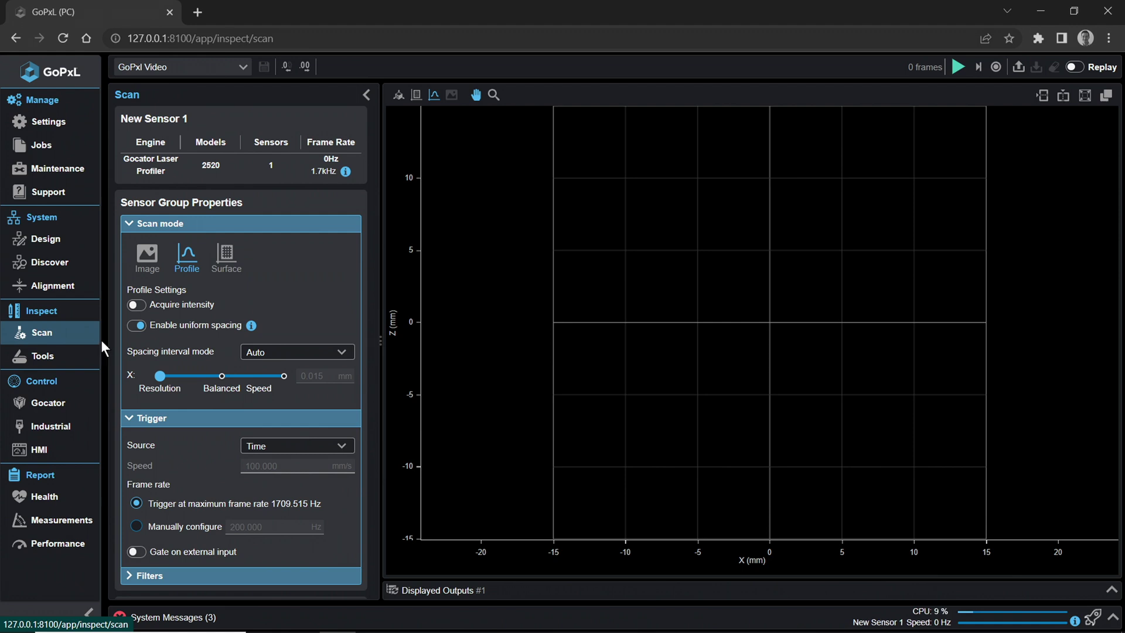
# - Set scan mode to Surface, review the Tools chain, then open Gocator Protocol
pyautogui.click(62, 333)
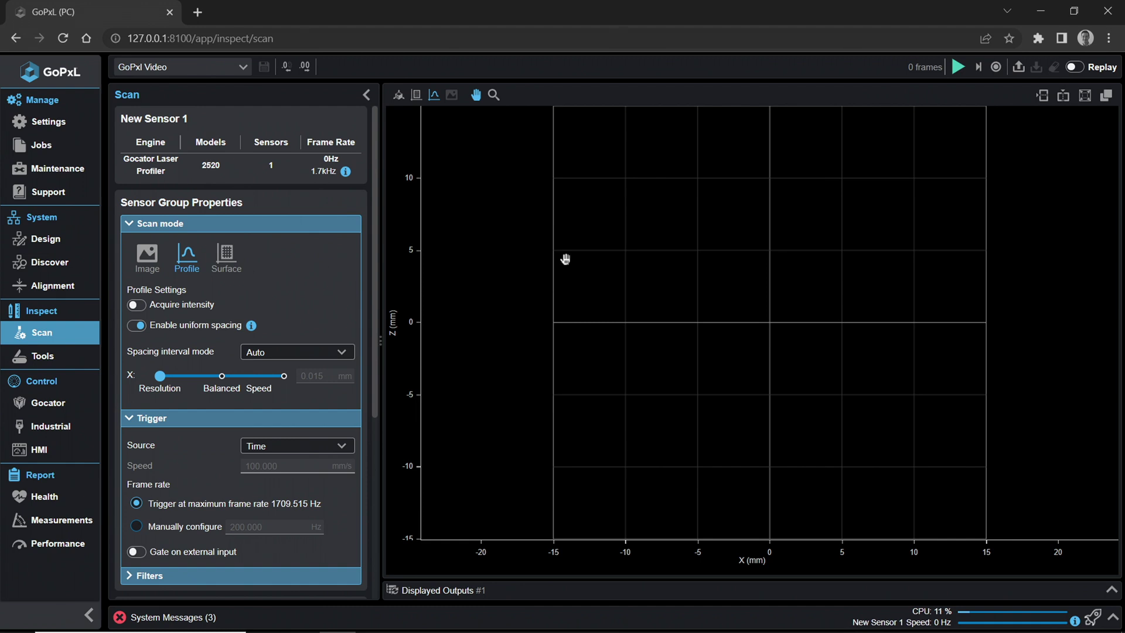
pyautogui.click(226, 258)
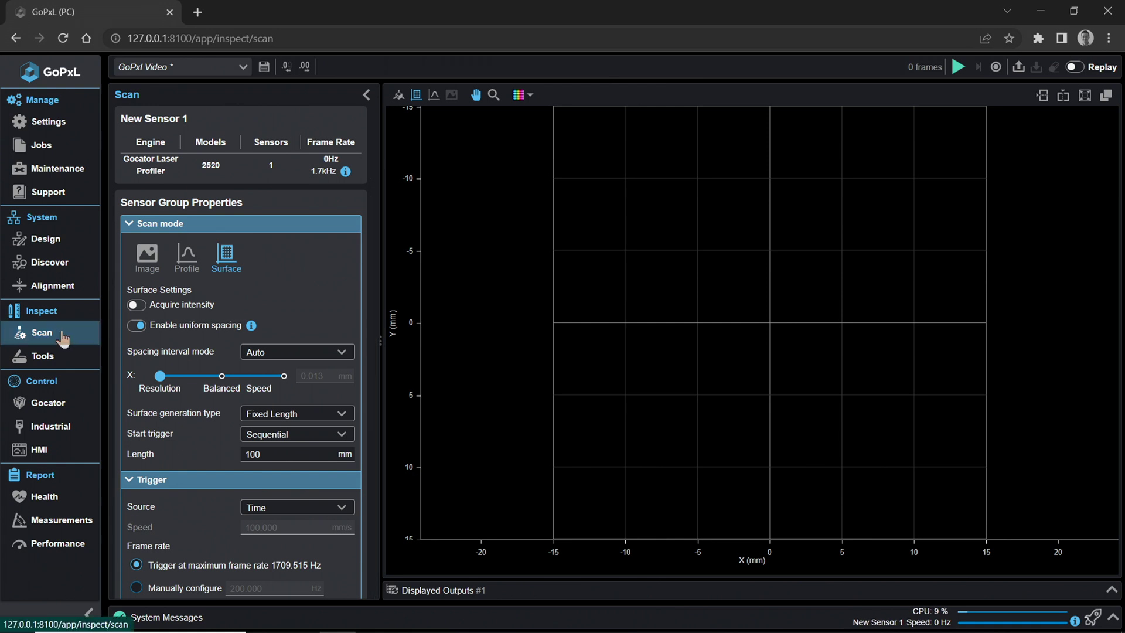
pyautogui.click(40, 354)
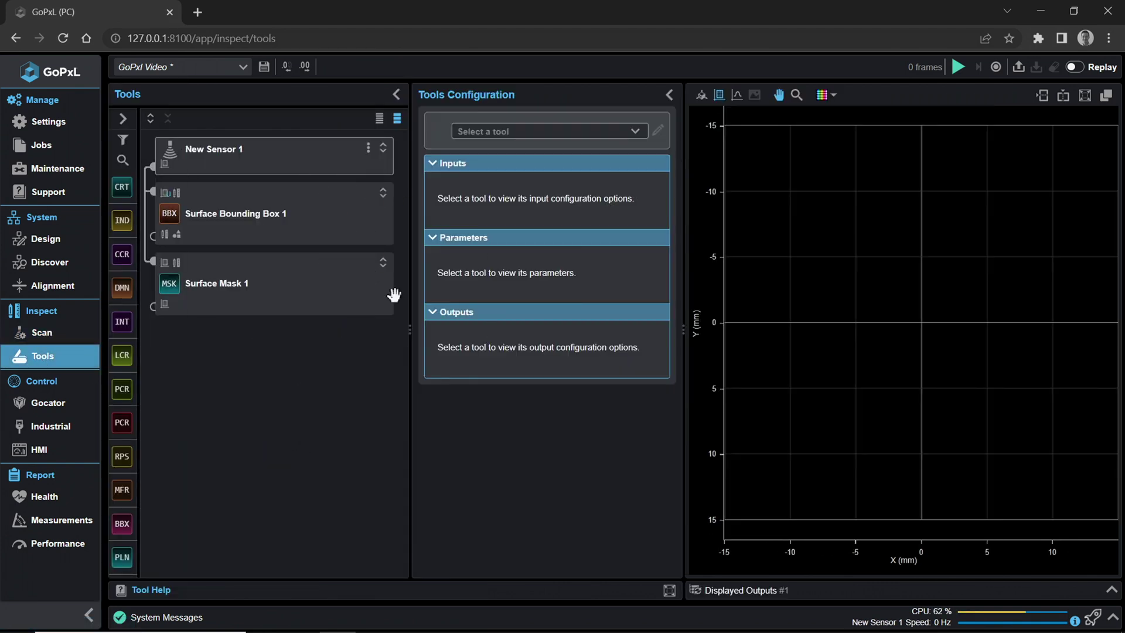
pyautogui.click(47, 403)
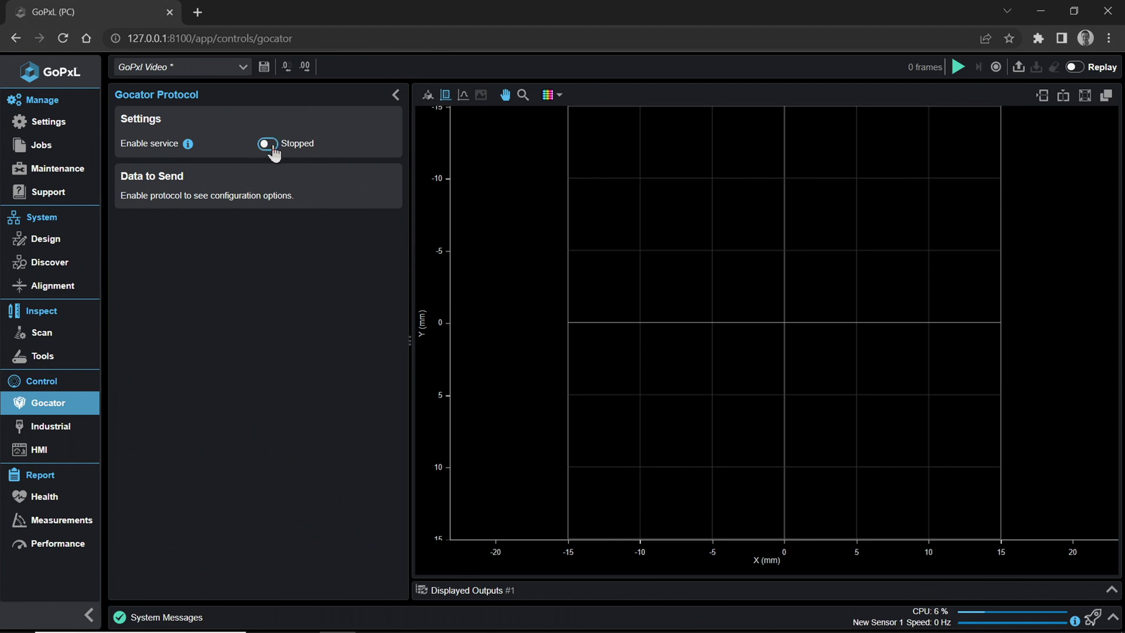
# - Visit the Industrial Protocols and HMI pages, then open the Health report
pyautogui.click(50, 427)
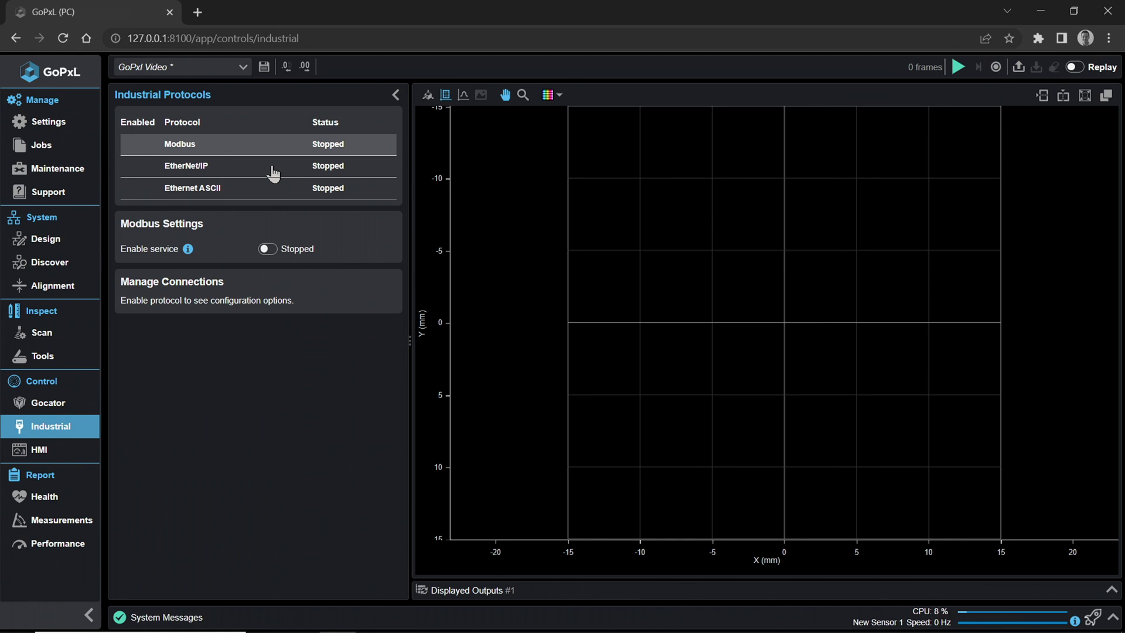
pyautogui.click(42, 450)
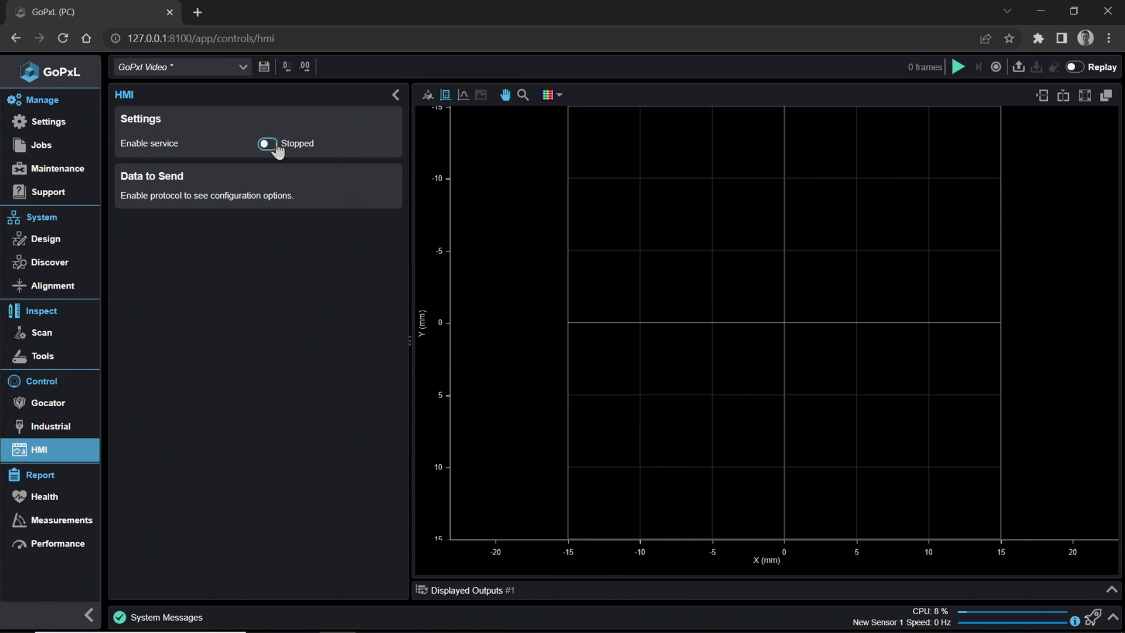
pyautogui.click(44, 495)
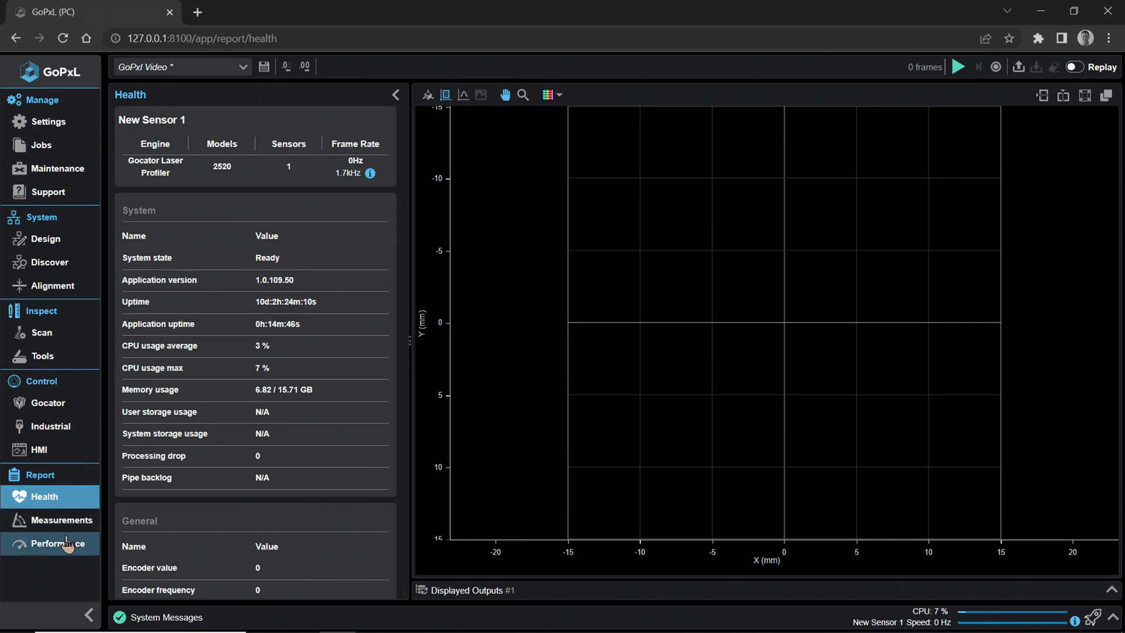
# - Expand Surface Bounding Box 1 in Measurements, then widen the Performance report's timing columns
pyautogui.click(49, 519)
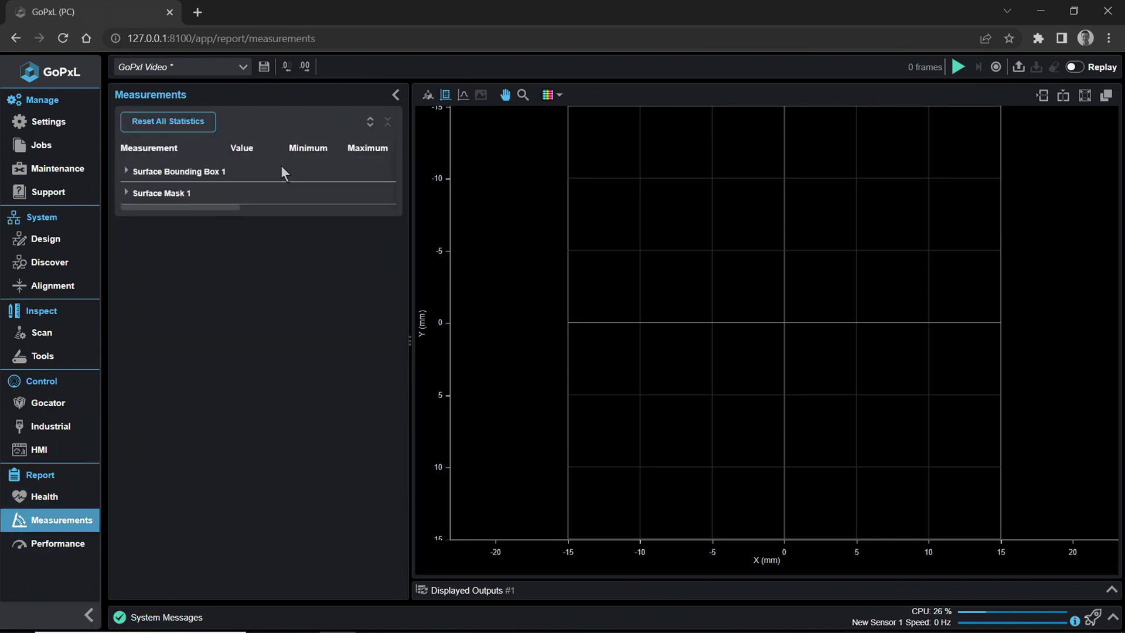
pyautogui.click(126, 172)
pyautogui.click(55, 543)
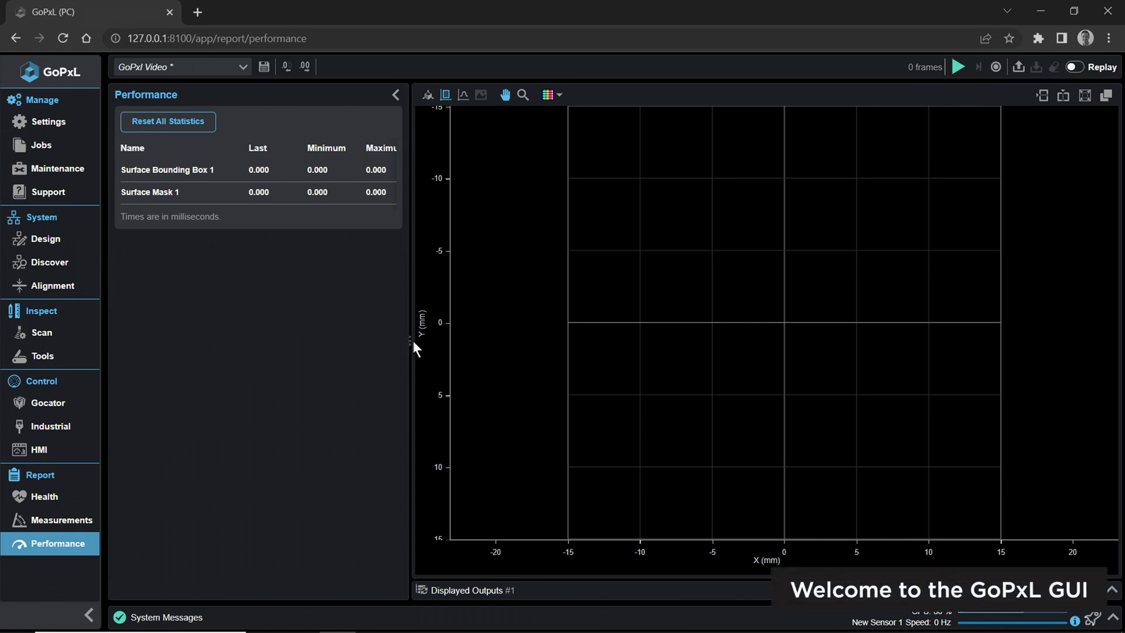
pyautogui.moveTo(411, 340); pyautogui.dragTo(549, 340)
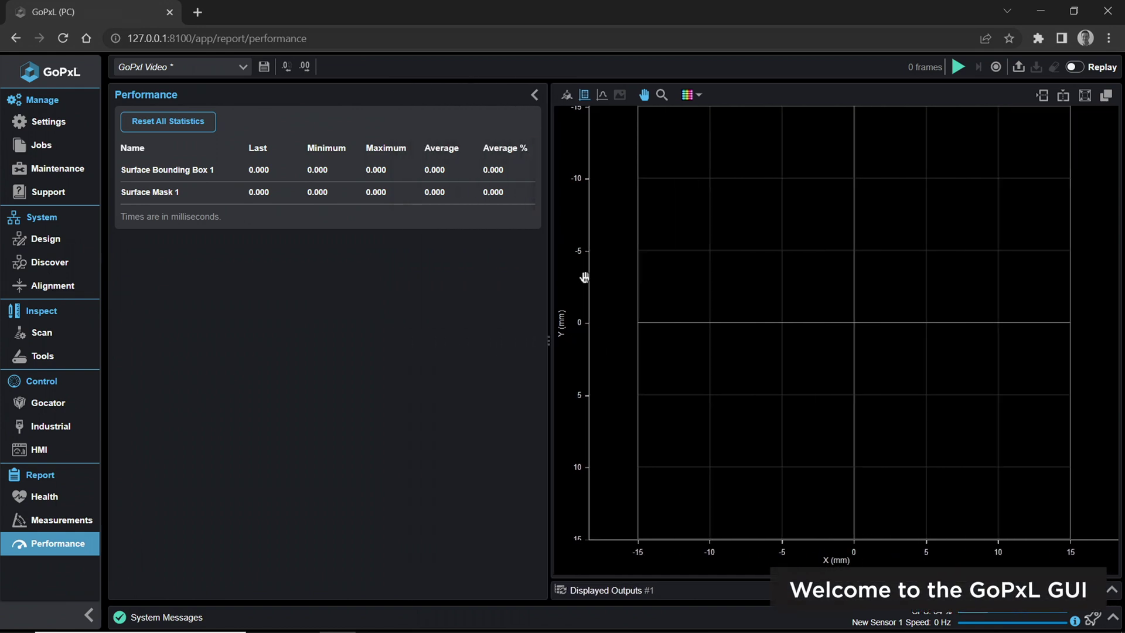